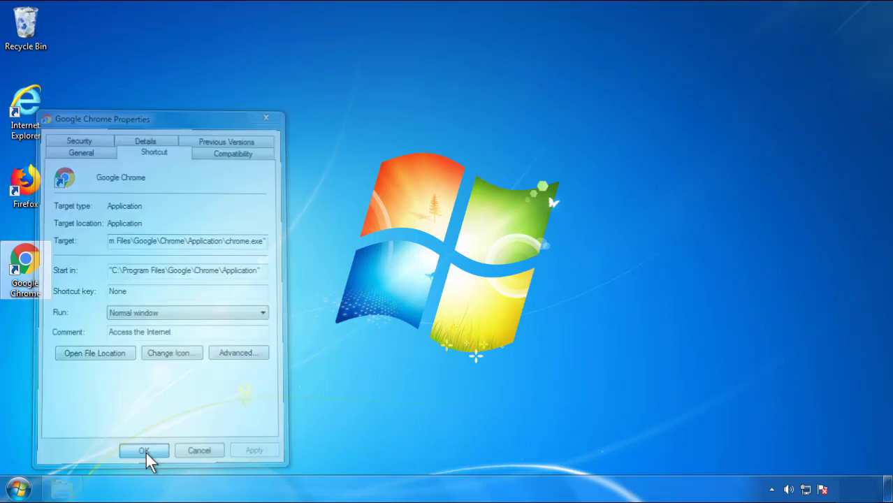
Confirm the Google Chrome shortcut properties with the target ending at chrome.exe.
{"action": "left_click", "coordinate": [17, 488]}
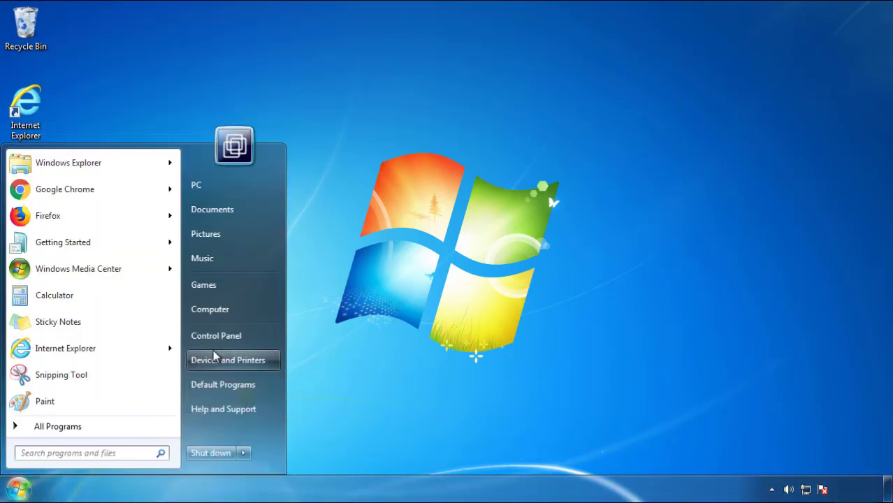
Open Control Panel's installed programs list sorted with the most recently installed first.
{"action": "left_click", "coordinate": [224, 333]}
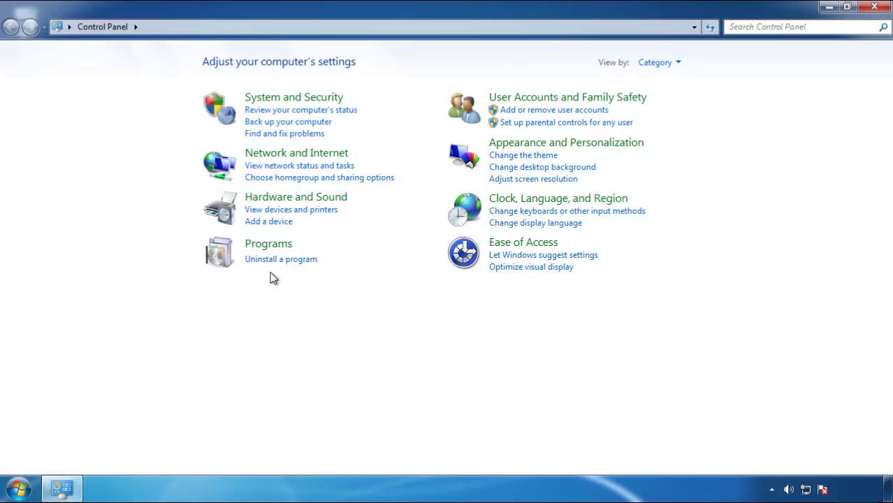
{"action": "left_click", "coordinate": [279, 260]}
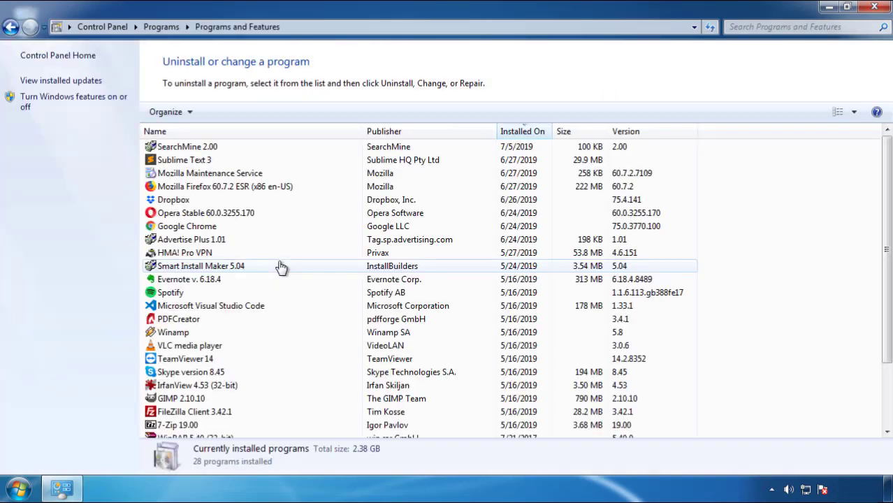
{"action": "left_click", "coordinate": [522, 133]}
{"action": "left_click", "coordinate": [520, 136]}
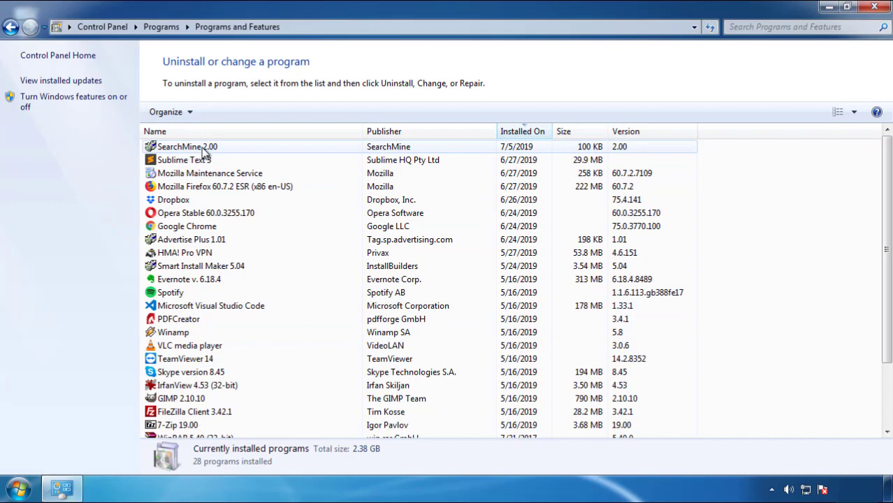
Uninstall SearchMine 2.00 and close the programs list.
{"action": "left_click", "coordinate": [187, 149]}
{"action": "left_click", "coordinate": [222, 113]}
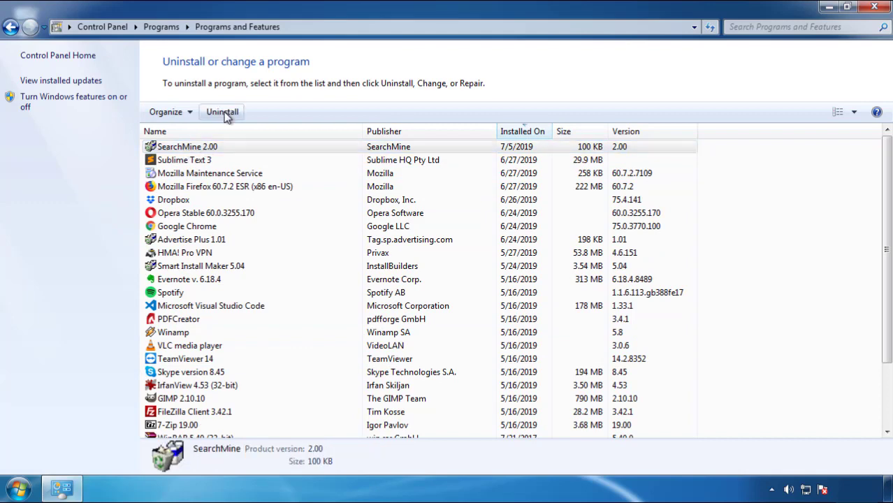
{"action": "left_click", "coordinate": [522, 371]}
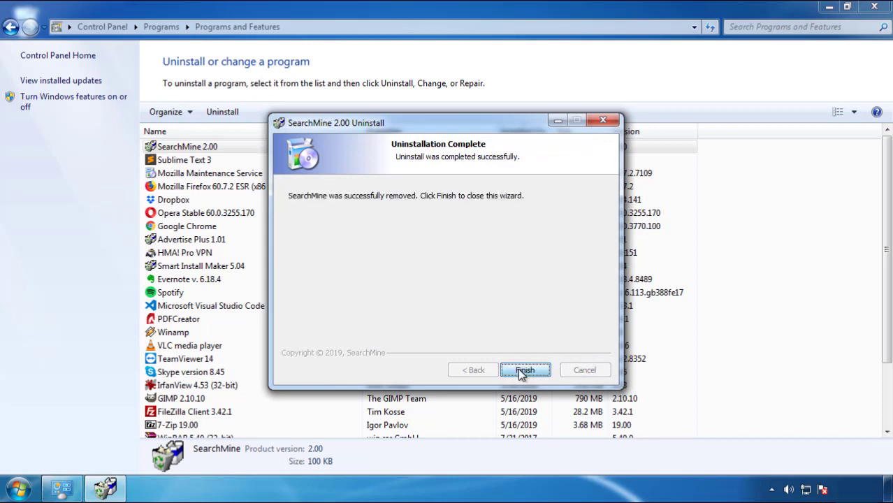
{"action": "left_click", "coordinate": [518, 368]}
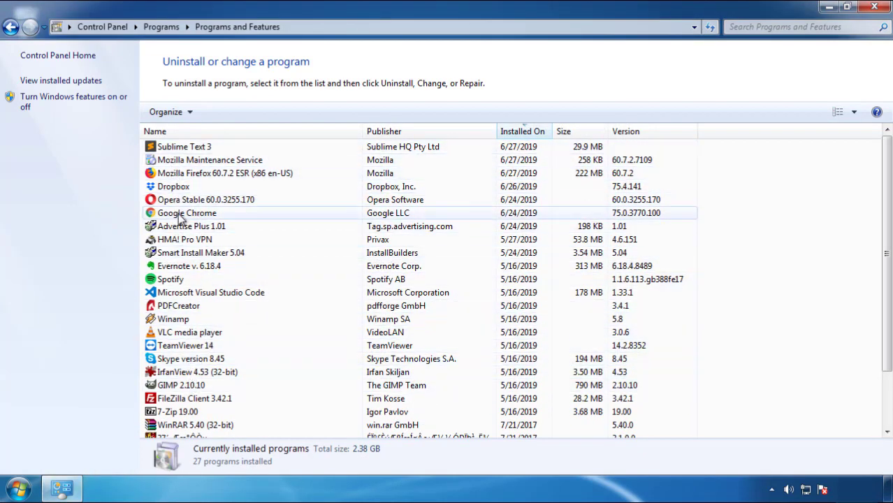
{"action": "left_click", "coordinate": [875, 8]}
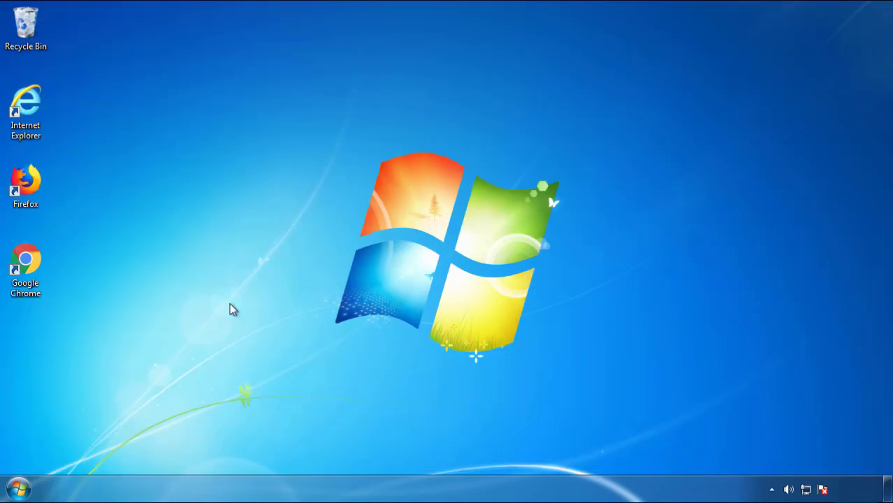
Restart Windows 7 and pick Safe Mode from the F8 boot menu.
{"action": "left_click", "coordinate": [1, 488]}
{"action": "left_click", "coordinate": [242, 455]}
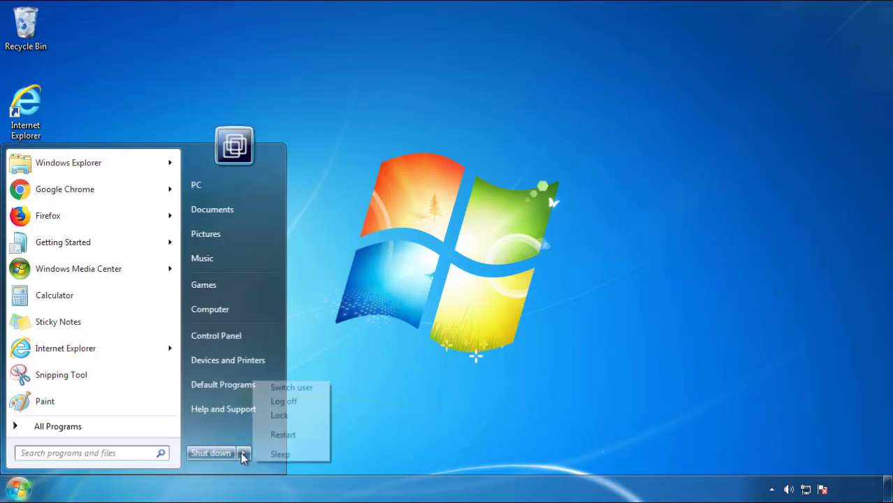
{"action": "left_click", "coordinate": [466, 383]}
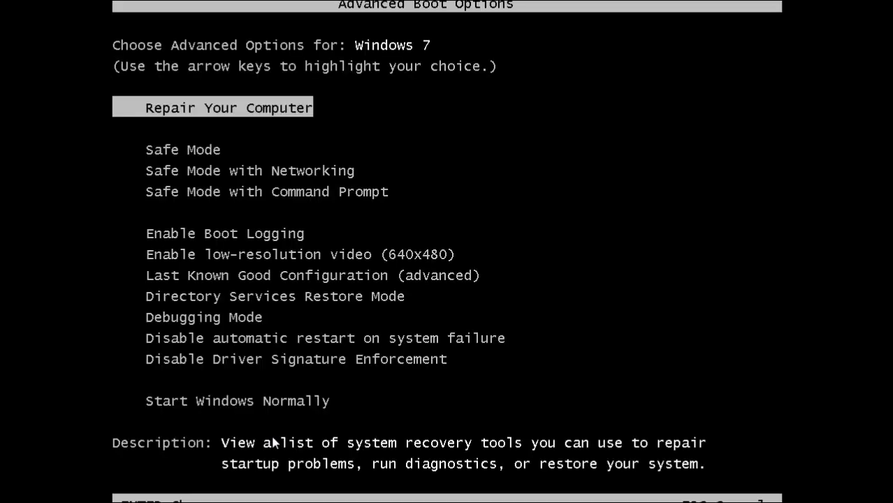
{"action": "key", "text": "Down"}
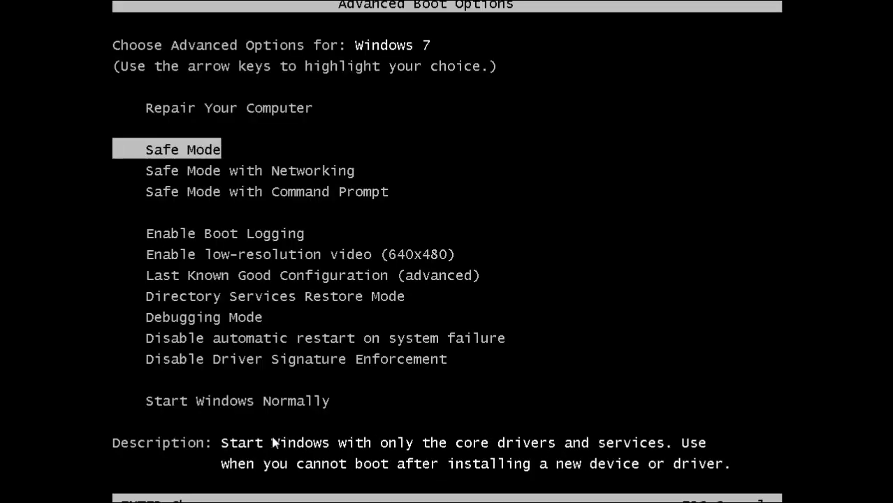
{"action": "key", "text": "Return"}
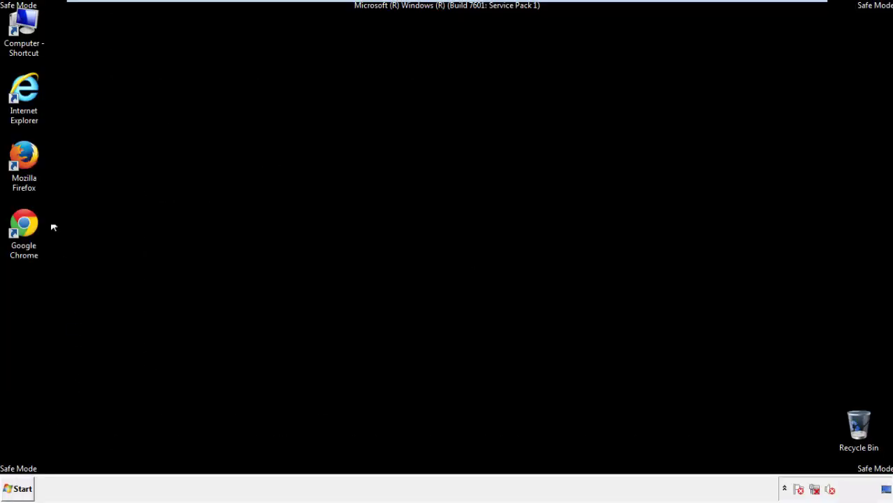
Launch Firefox, decline the default-browser prompt, and keep the menu bar visible.
{"action": "double_click", "coordinate": [30, 161]}
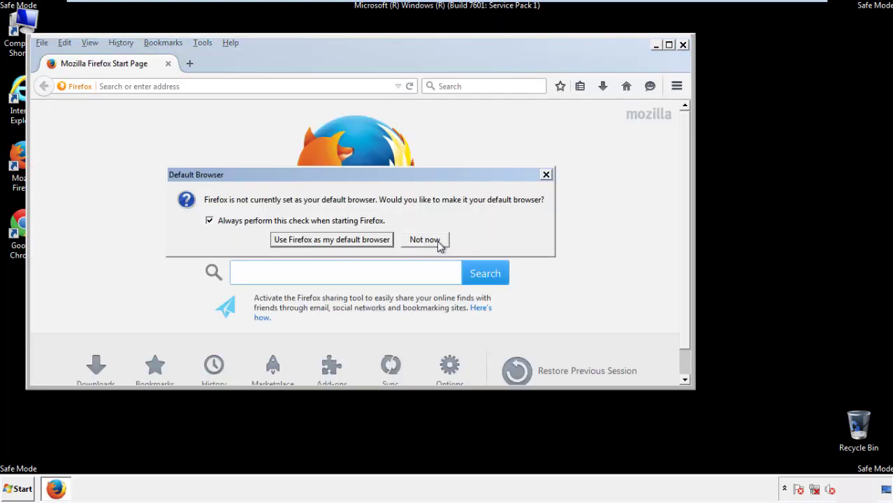
{"action": "left_click", "coordinate": [436, 240]}
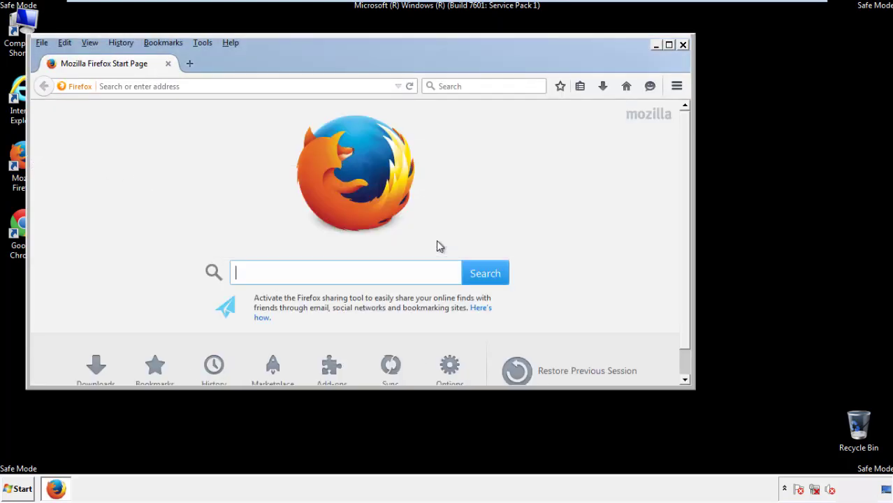
{"action": "right_click", "coordinate": [275, 62]}
{"action": "left_click", "coordinate": [300, 102]}
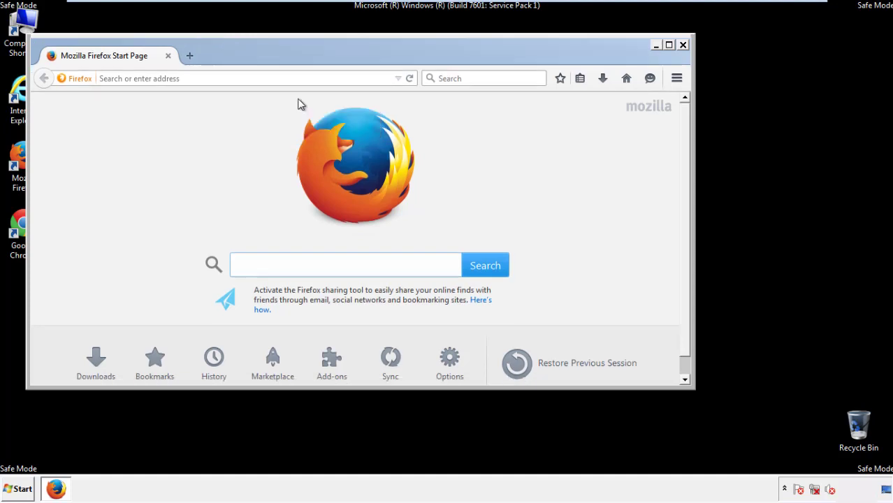
{"action": "right_click", "coordinate": [279, 56]}
{"action": "left_click", "coordinate": [289, 107]}
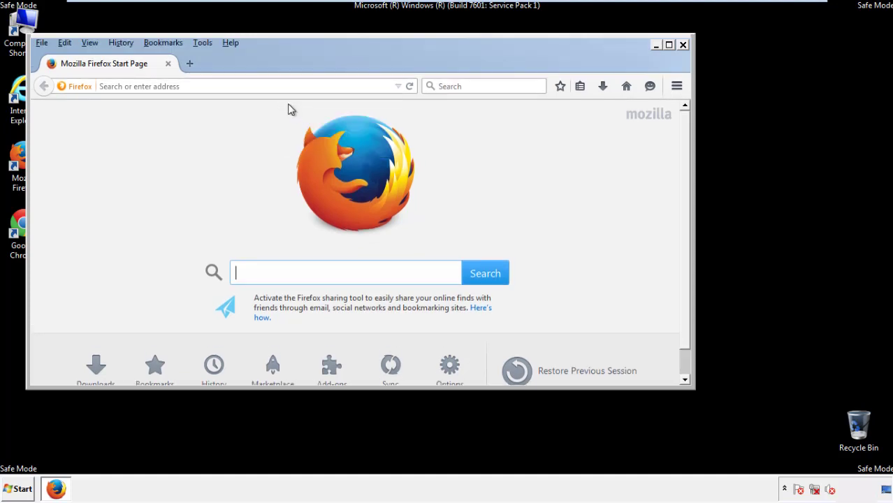
Clear all Firefox history, cookies, cache, offline data and site preferences for Everything.
{"action": "left_click", "coordinate": [129, 46]}
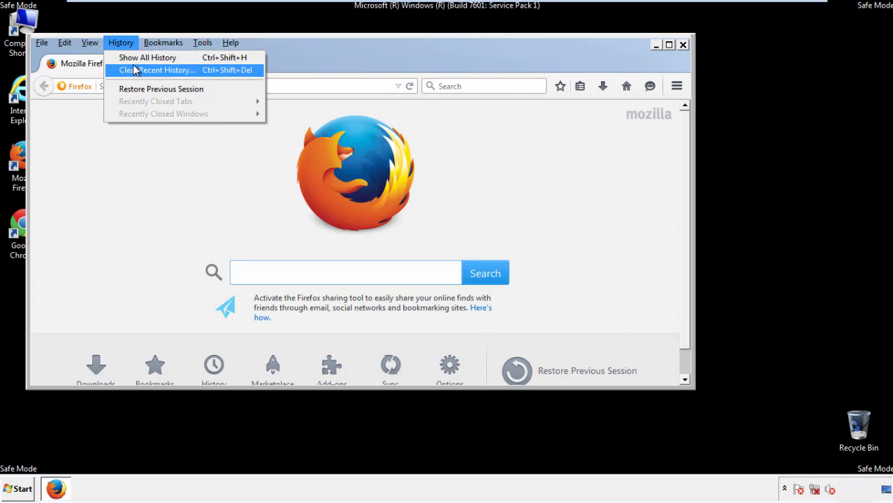
{"action": "left_click", "coordinate": [134, 70]}
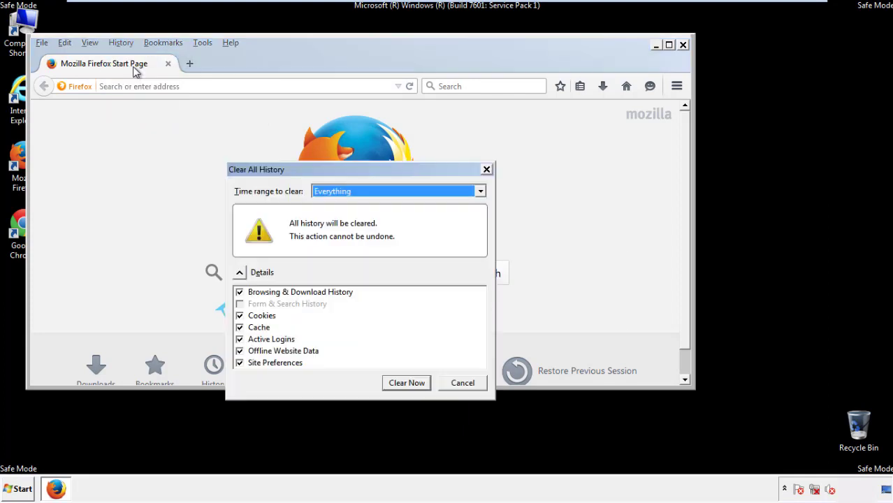
{"action": "left_click", "coordinate": [328, 192]}
{"action": "left_click", "coordinate": [334, 261]}
{"action": "left_click", "coordinate": [240, 351]}
{"action": "left_click", "coordinate": [239, 351]}
{"action": "left_click", "coordinate": [239, 364]}
{"action": "left_click", "coordinate": [240, 363]}
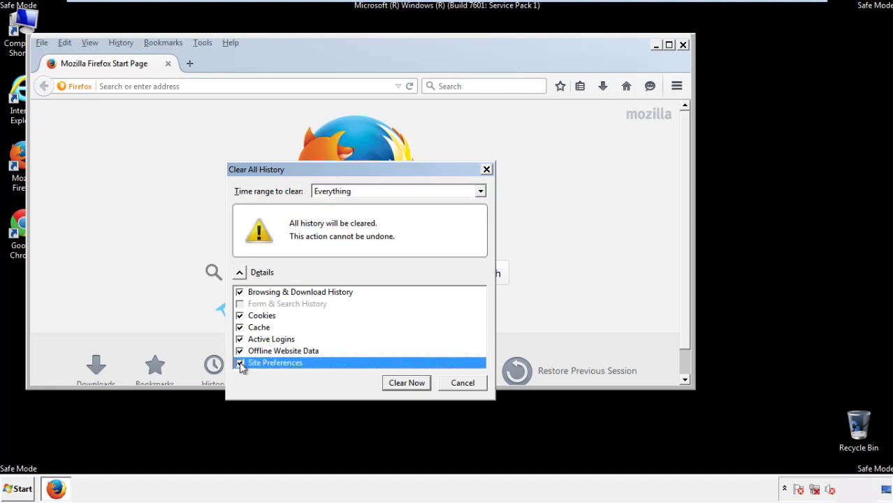
{"action": "left_click", "coordinate": [406, 383]}
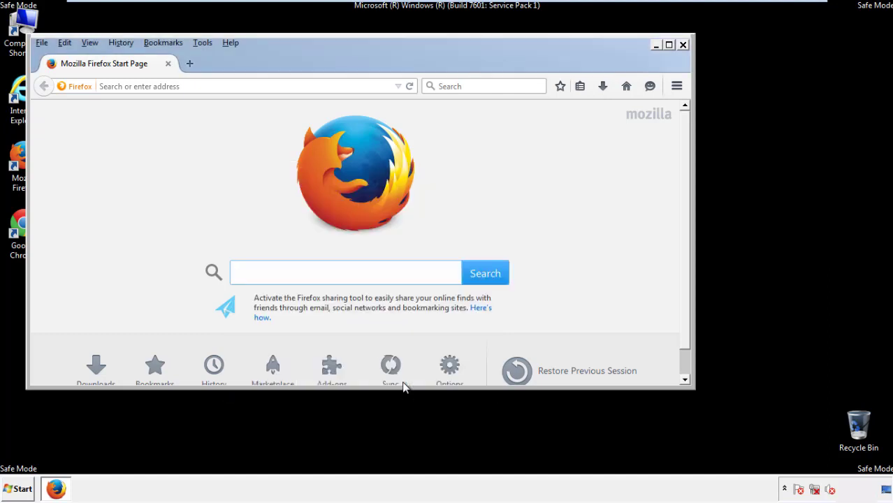
Refresh Firefox to defaults from Troubleshooting Information and decline the default-browser prompt.
{"action": "left_click", "coordinate": [230, 43]}
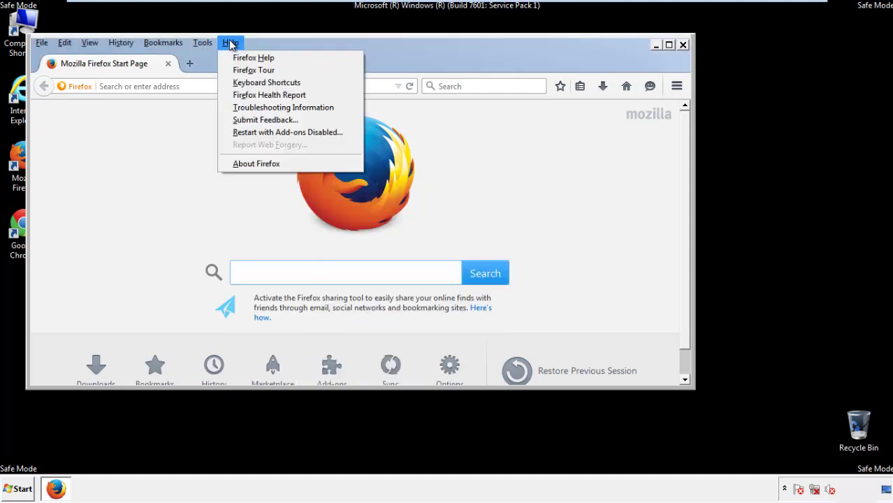
{"action": "left_click", "coordinate": [259, 107]}
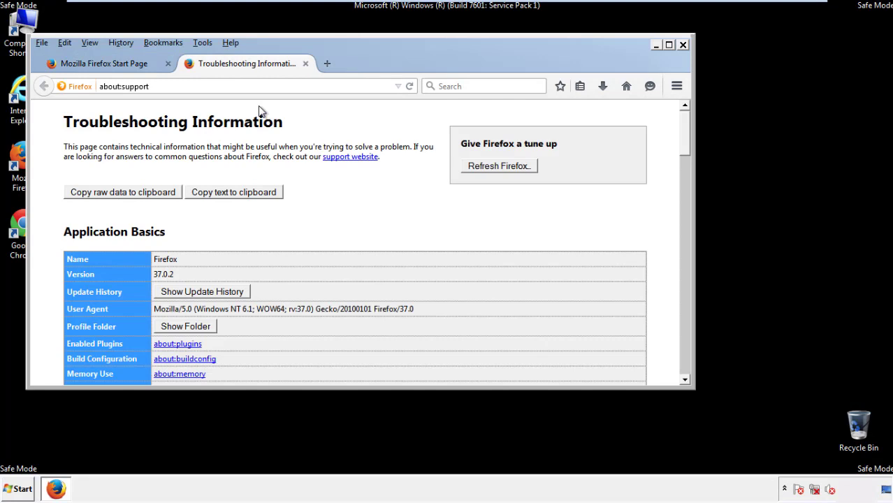
{"action": "left_click", "coordinate": [518, 170]}
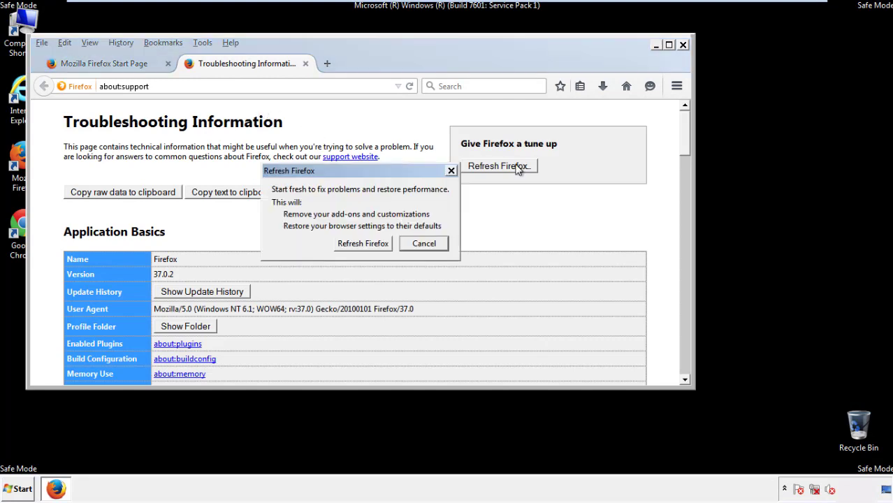
{"action": "left_click", "coordinate": [364, 244]}
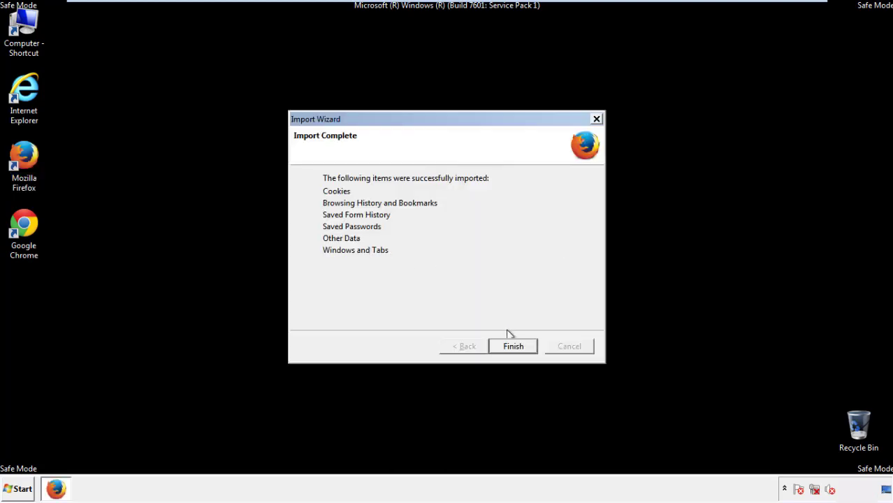
{"action": "left_click", "coordinate": [514, 346]}
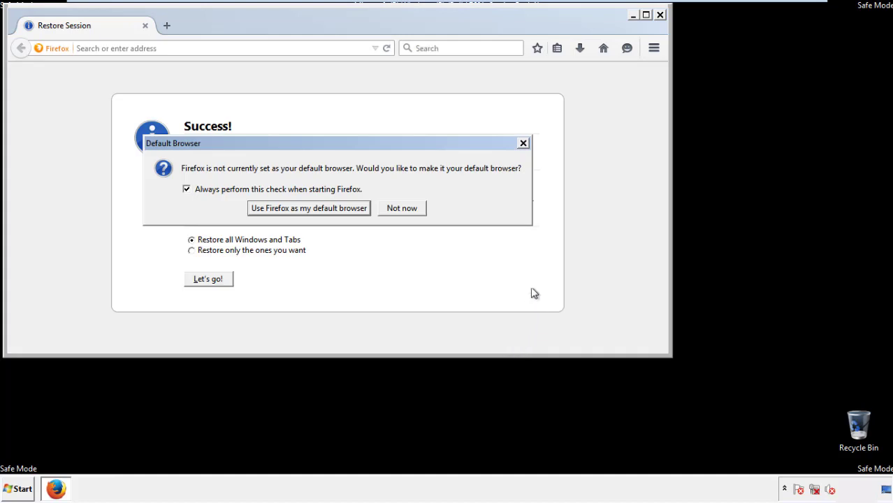
{"action": "left_click", "coordinate": [403, 210]}
Close Firefox and launch Google Chrome from its desktop shortcut.
{"action": "left_click", "coordinate": [660, 14]}
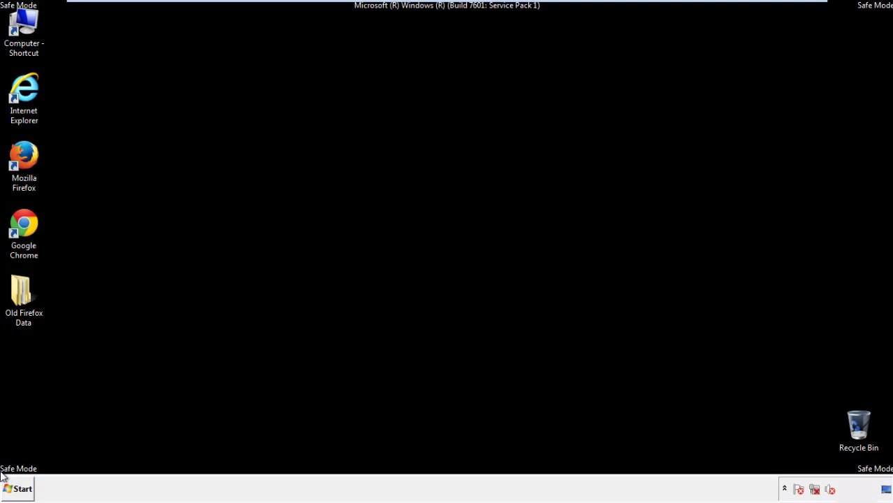
{"action": "left_click", "coordinate": [21, 224]}
{"action": "double_click", "coordinate": [21, 222]}
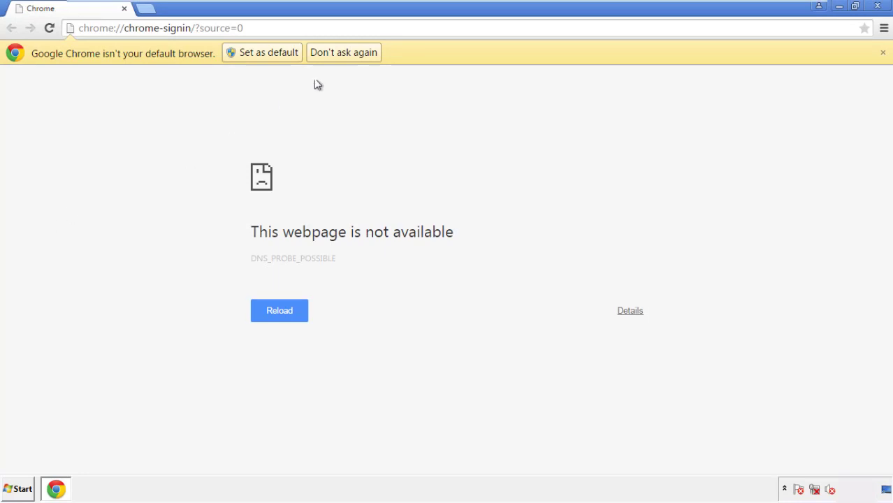
Stop Chrome's default-browser prompt permanently and open Clear browsing data from the History page.
{"action": "left_click", "coordinate": [359, 55]}
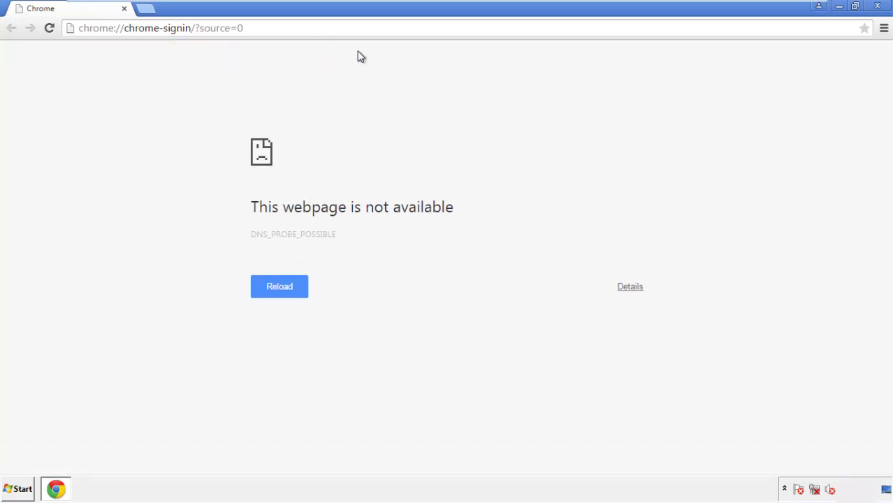
{"action": "left_click", "coordinate": [884, 29]}
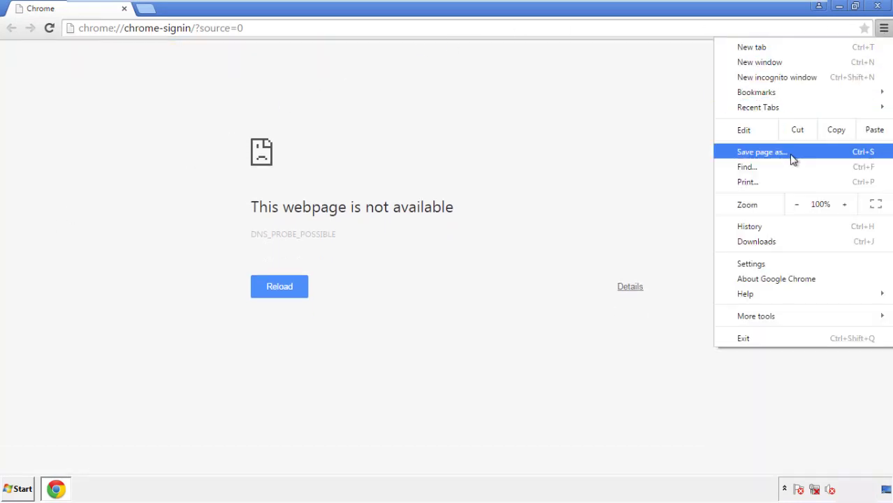
{"action": "left_click", "coordinate": [754, 263]}
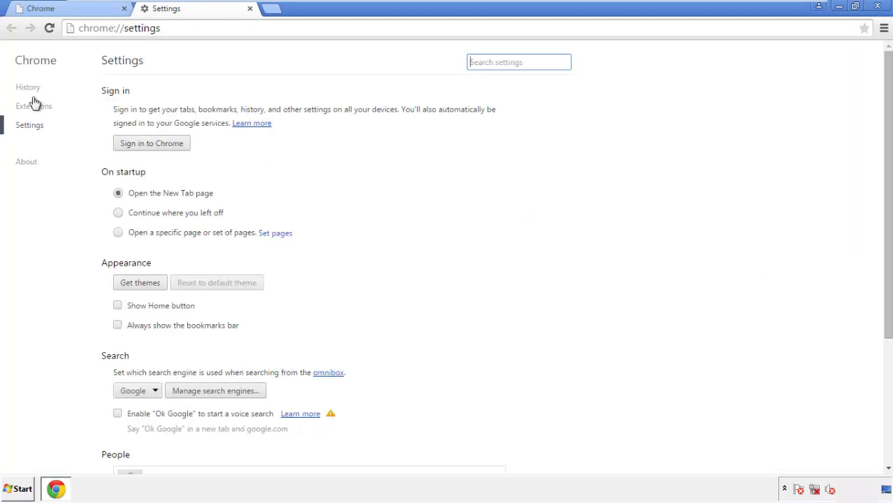
{"action": "left_click", "coordinate": [31, 88]}
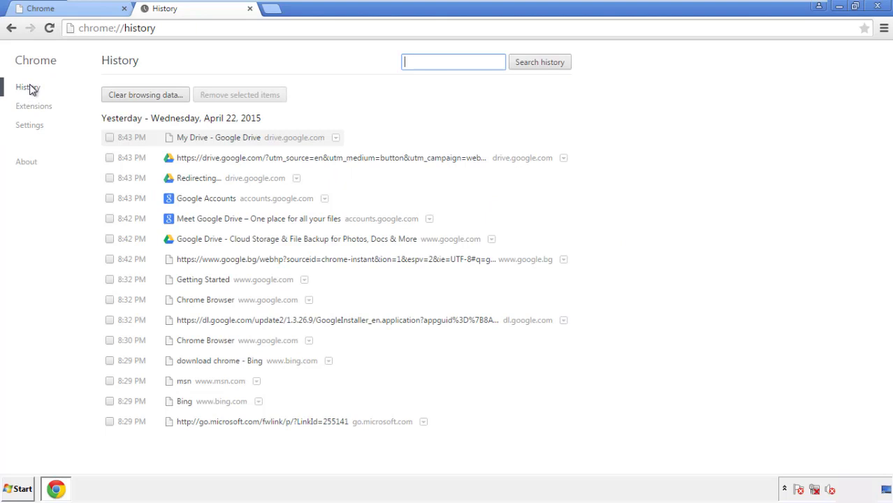
{"action": "left_click", "coordinate": [135, 98]}
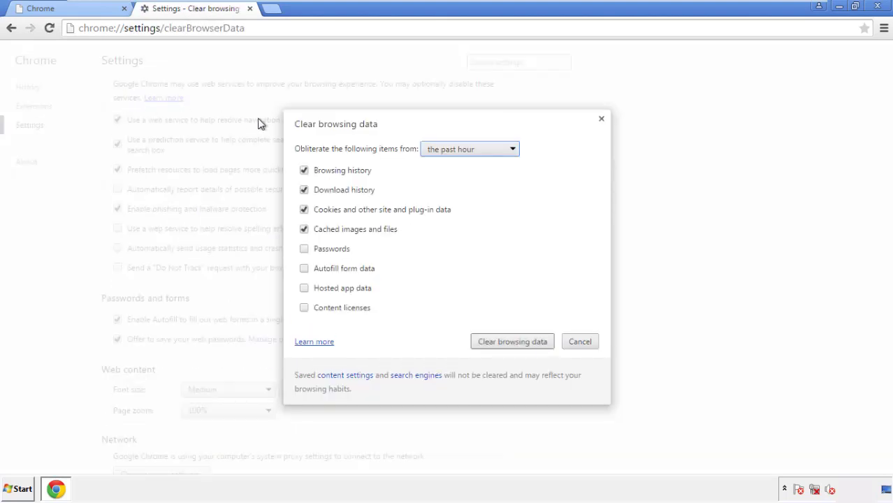
Clear Chrome browsing data from the beginning of time, including autofill form data.
{"action": "left_click", "coordinate": [448, 151]}
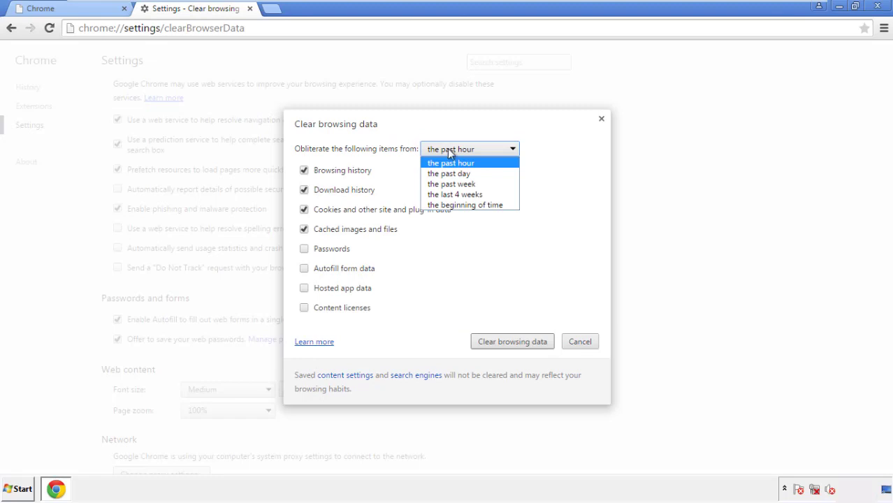
{"action": "left_click", "coordinate": [447, 207]}
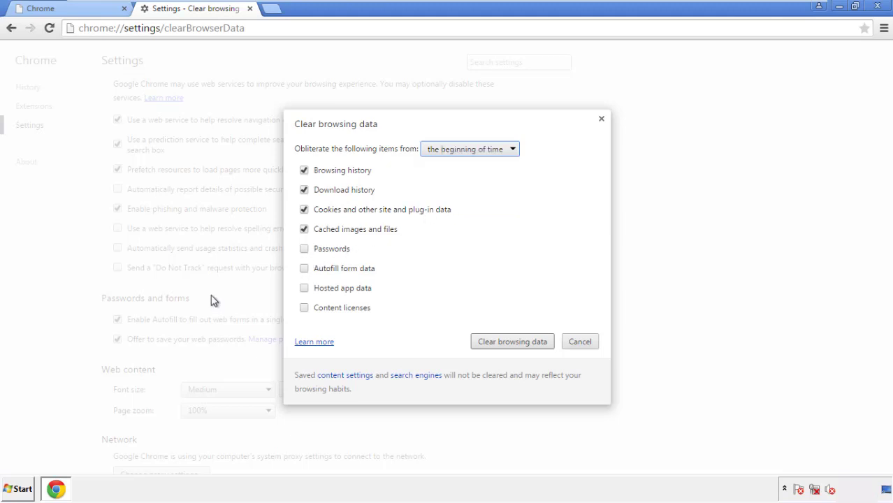
{"action": "left_click", "coordinate": [306, 269]}
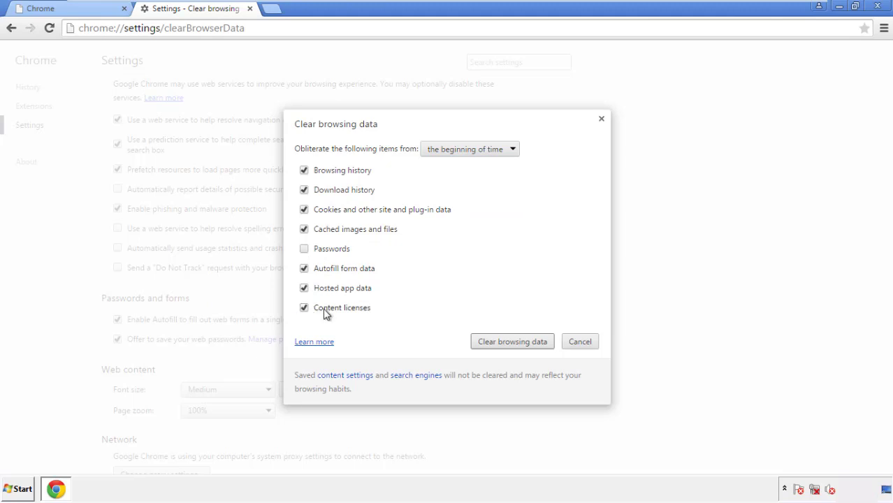
{"action": "left_click", "coordinate": [500, 344]}
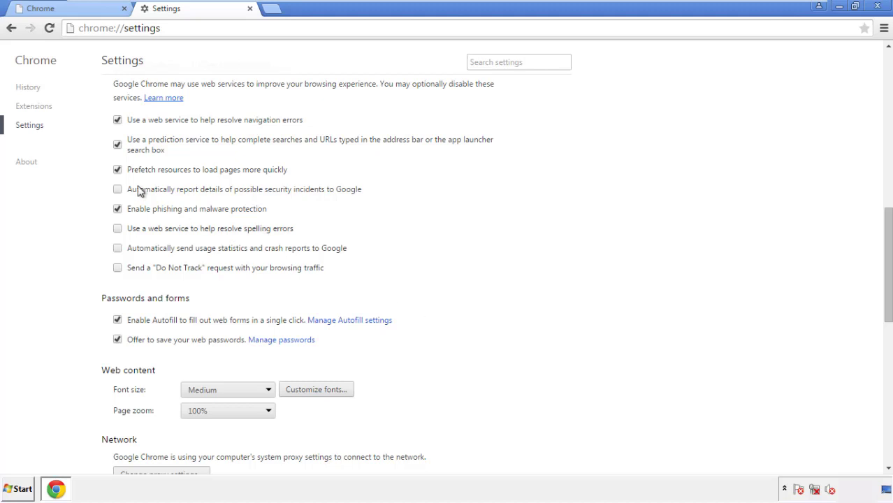
Reset Chrome settings to their original defaults and close the browser.
{"action": "left_click_drag", "start_coordinate": [888, 222], "coordinate": [884, 378]}
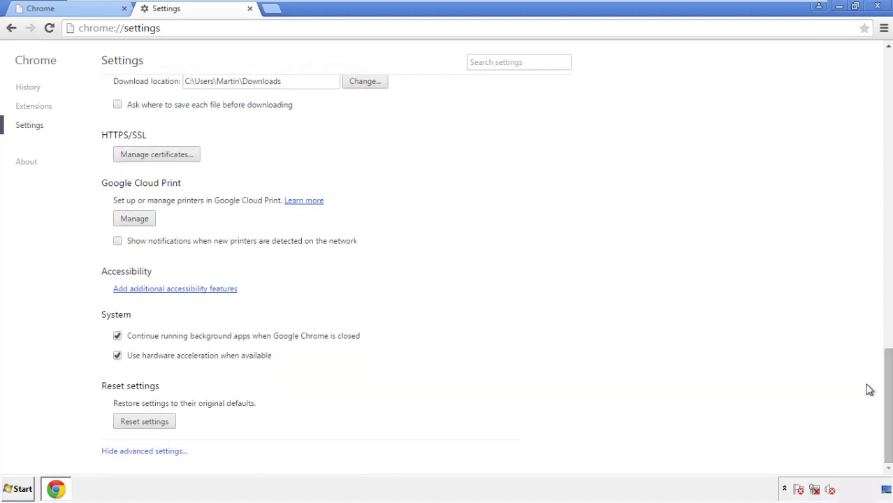
{"action": "left_click", "coordinate": [168, 427]}
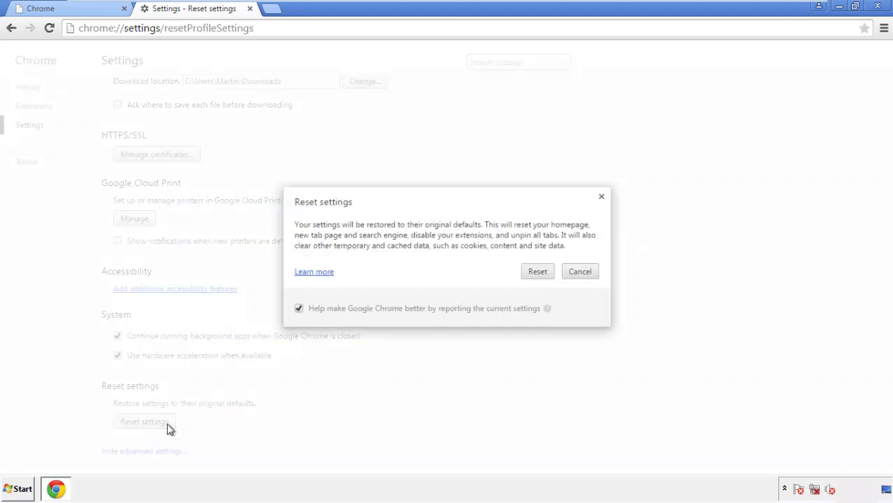
{"action": "left_click", "coordinate": [540, 273]}
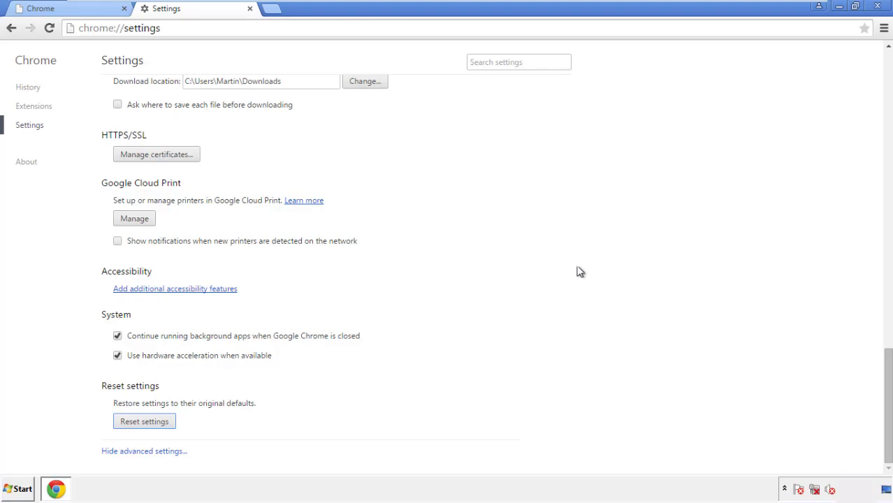
{"action": "left_click", "coordinate": [877, 6]}
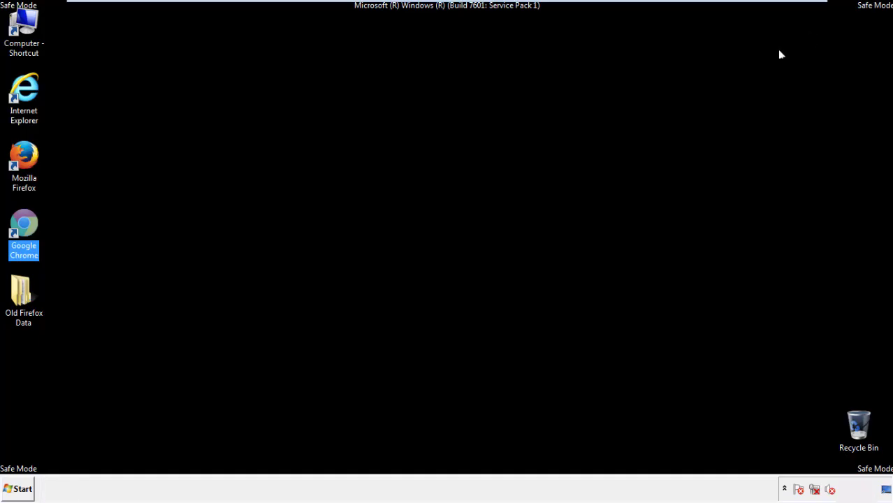
Launch Firefox, remove the Search Mine extension in Add-ons, and close Firefox.
{"action": "left_click", "coordinate": [481, 225]}
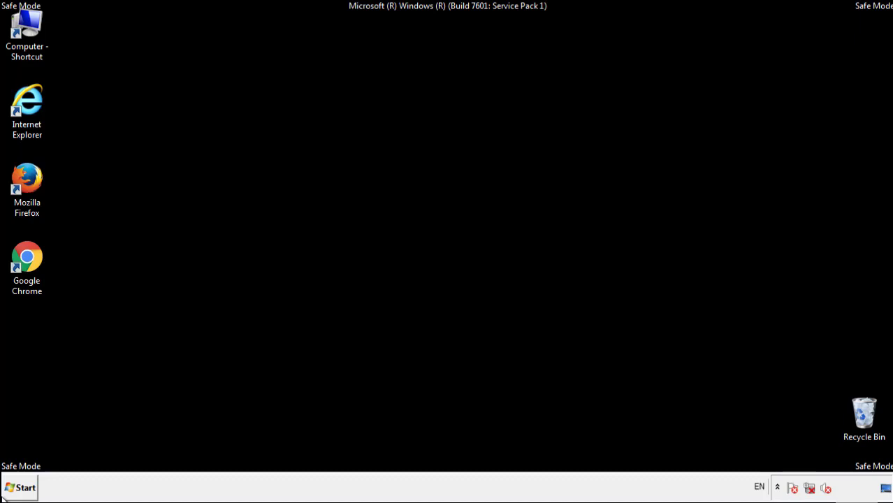
{"action": "double_click", "coordinate": [35, 175]}
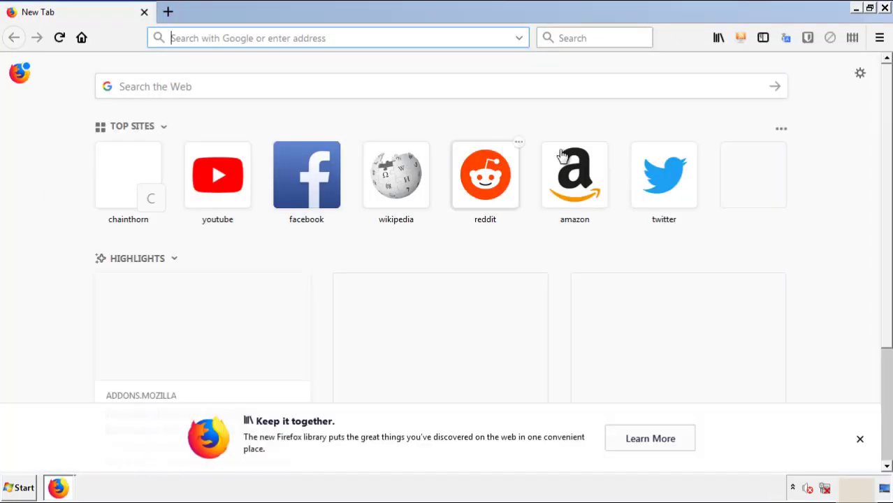
{"action": "left_click", "coordinate": [880, 38]}
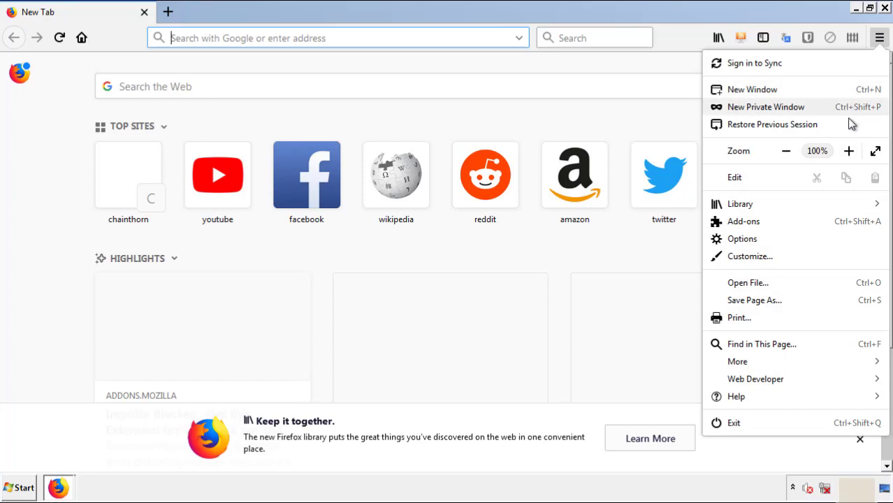
{"action": "left_click", "coordinate": [743, 222]}
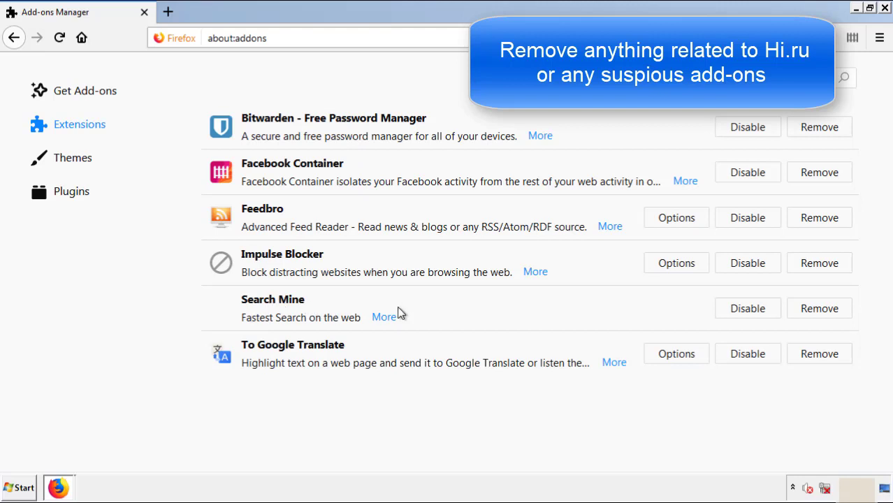
{"action": "left_click", "coordinate": [816, 314]}
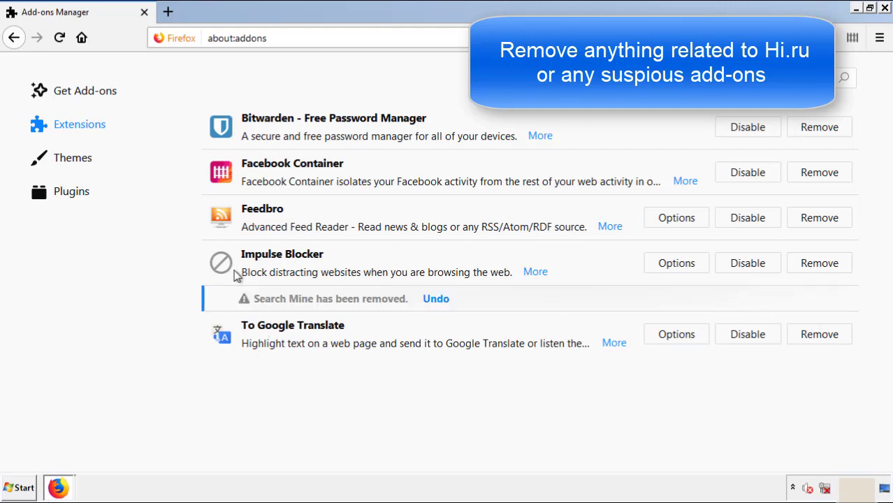
{"action": "left_click", "coordinate": [885, 9]}
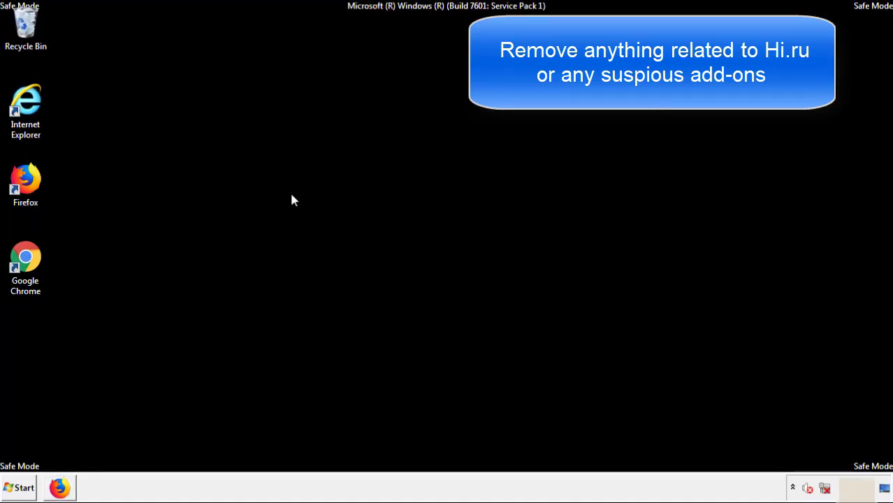
Remove the Search Mine extension from Chrome's Extensions page, close Chrome, and open Start.
{"action": "double_click", "coordinate": [24, 272]}
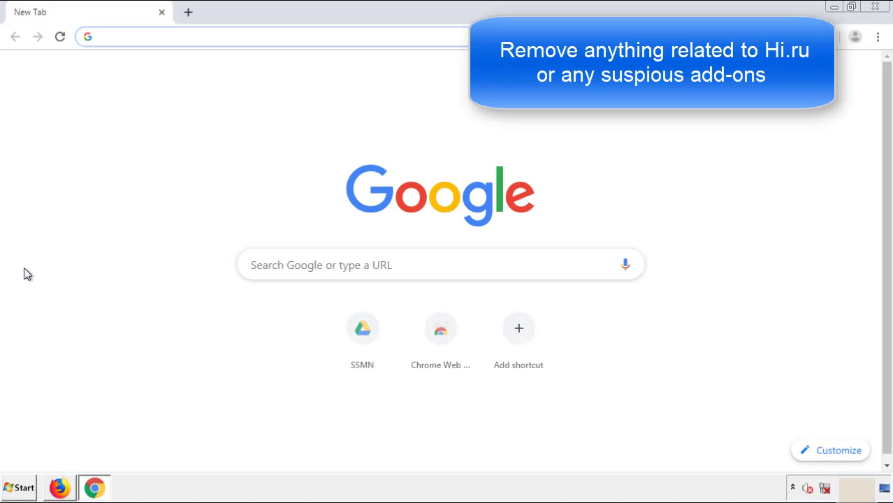
{"action": "left_click", "coordinate": [877, 37]}
{"action": "mouse_move", "coordinate": [800, 244]}
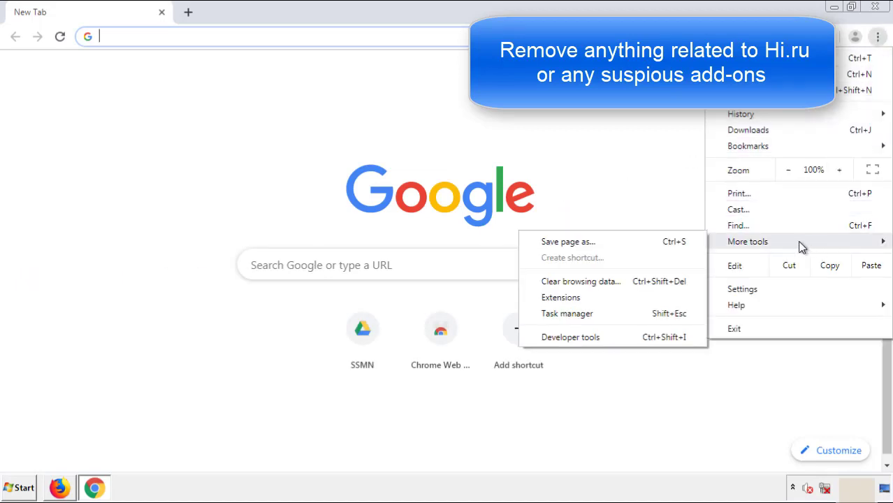
{"action": "left_click", "coordinate": [567, 297]}
{"action": "scroll", "coordinate": [251, 233], "scroll_direction": "down", "scroll_amount": 8}
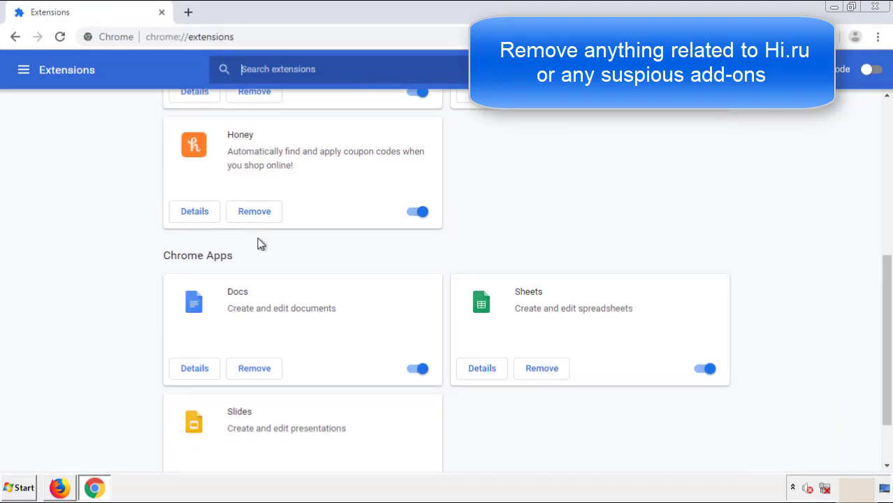
{"action": "scroll", "coordinate": [339, 255], "scroll_direction": "up", "scroll_amount": 8}
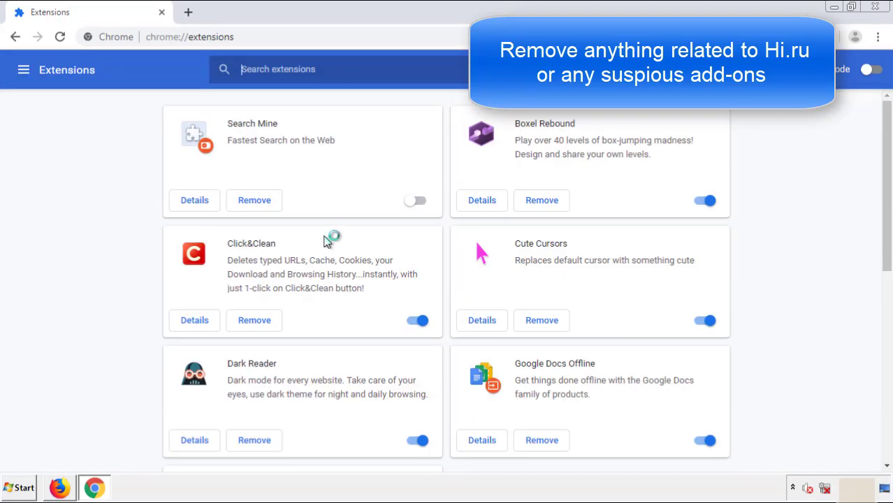
{"action": "left_click", "coordinate": [252, 204]}
{"action": "left_click", "coordinate": [502, 113]}
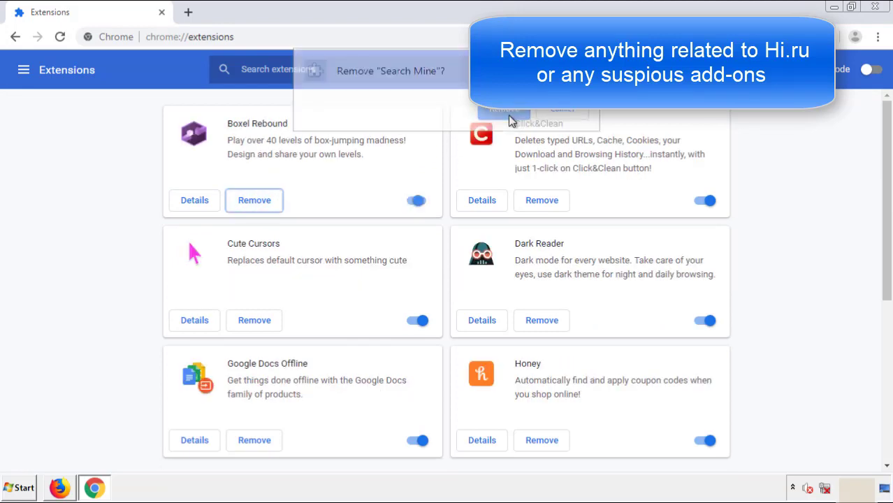
{"action": "left_click", "coordinate": [875, 7]}
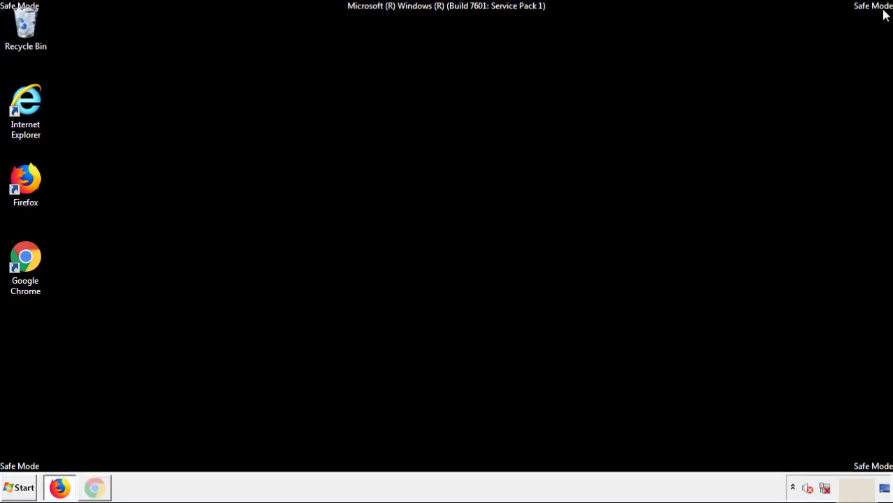
{"action": "left_click", "coordinate": [25, 488]}
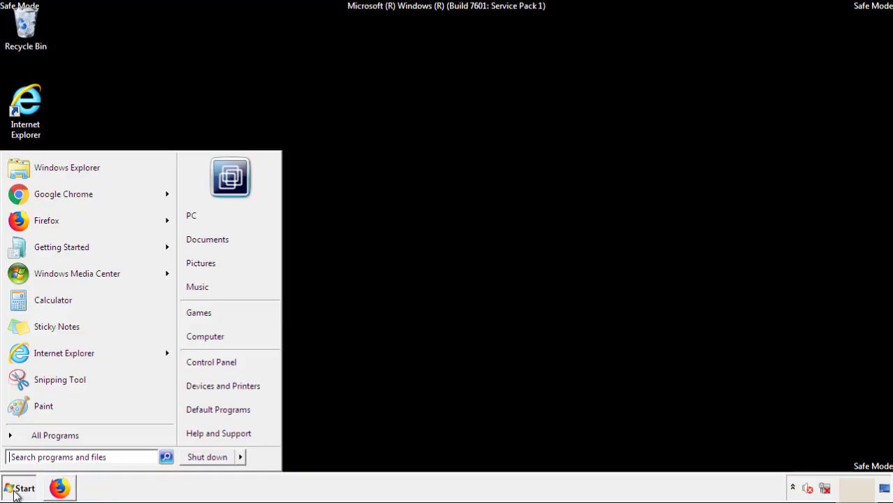